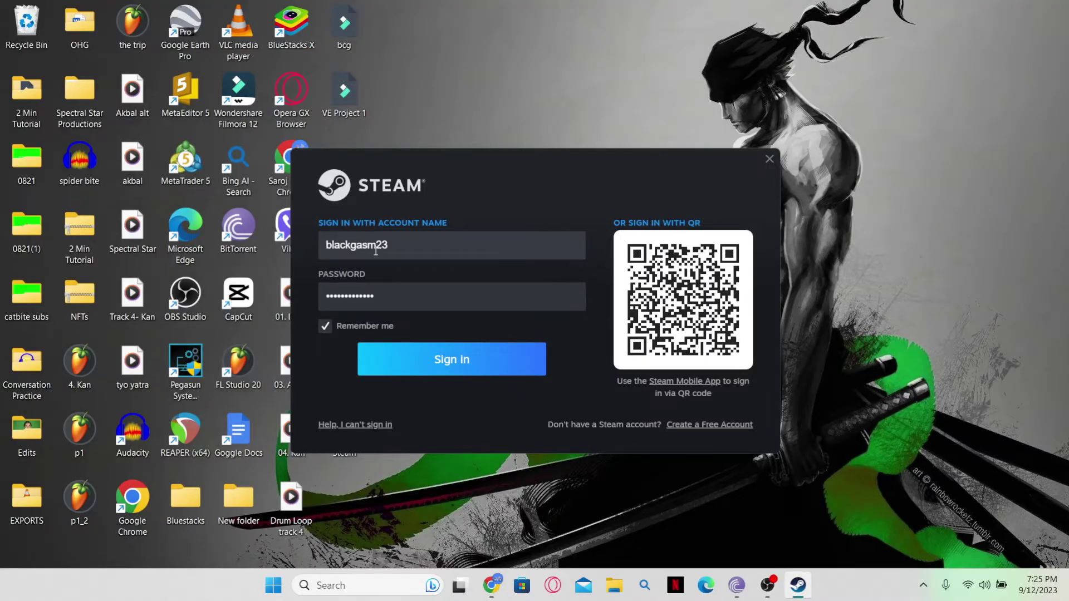
- Submit the entered password to sign in to Steam
click(382, 301)
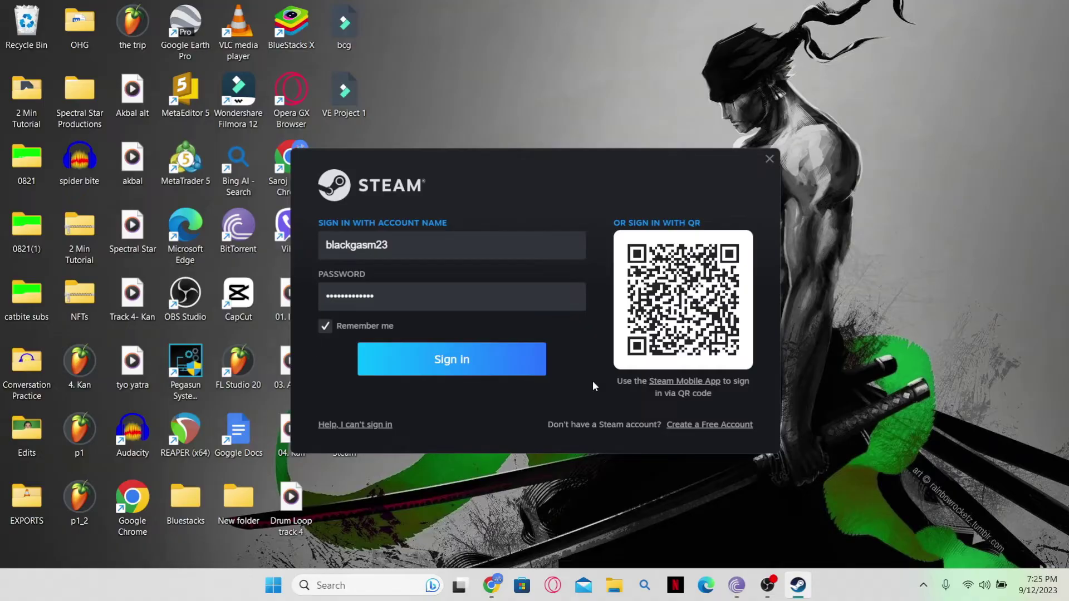
key(Return)
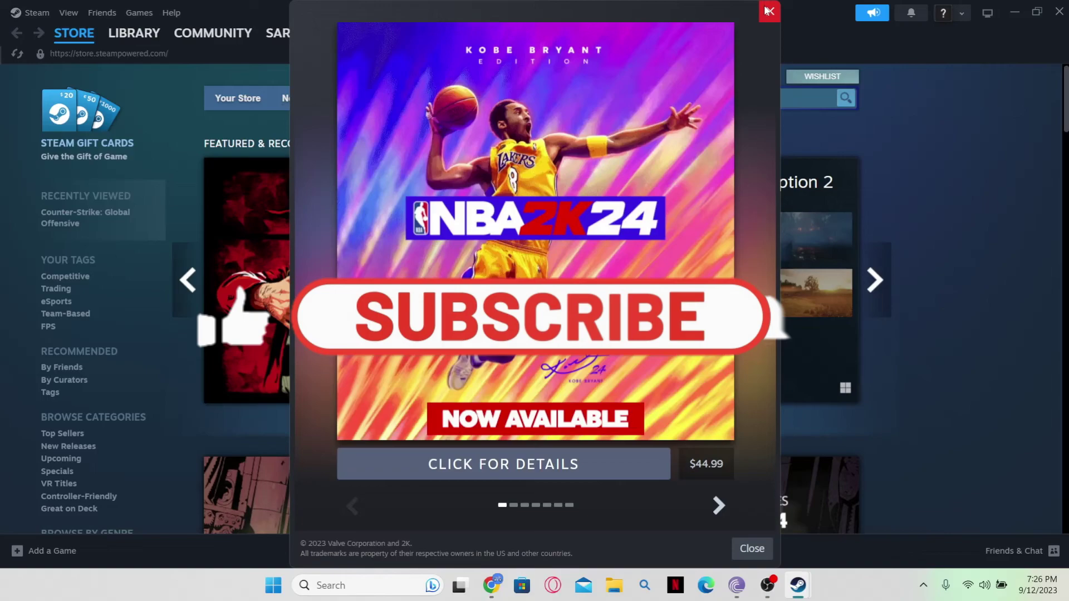
- Dismiss the NBA 2K24 promotional popup from the Steam client
click(770, 10)
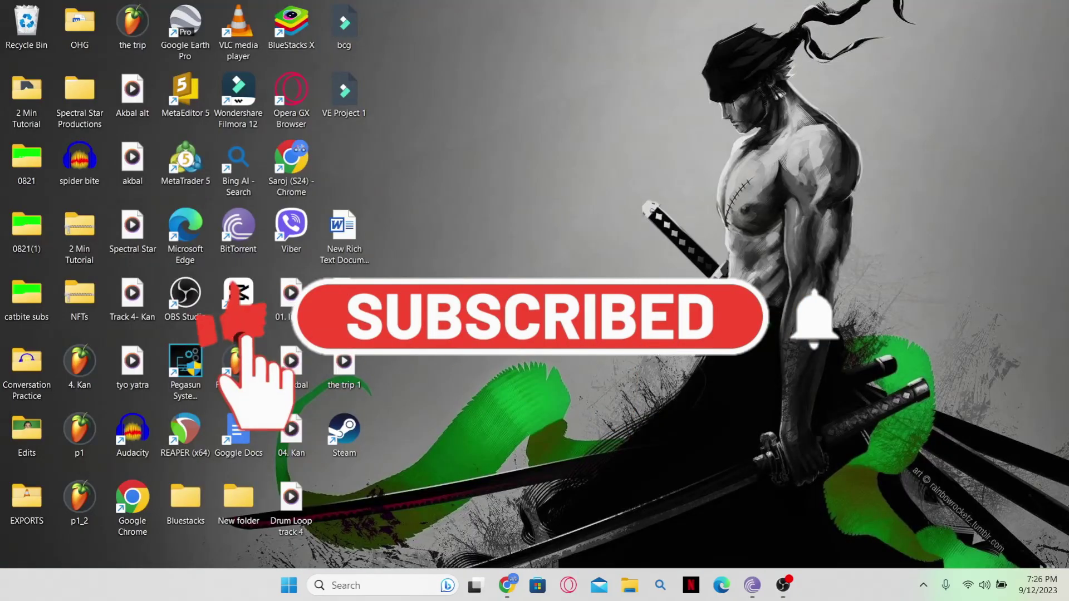